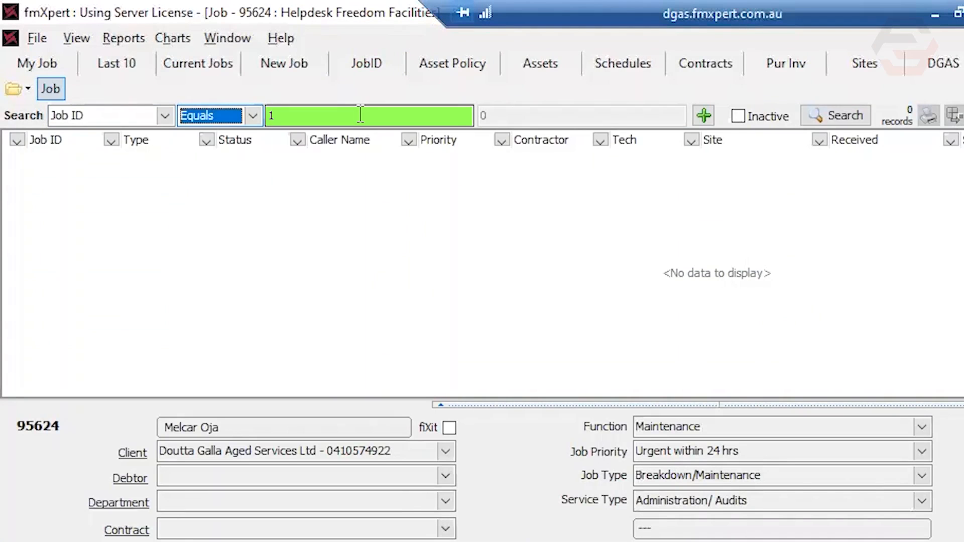
Search for the job whose Job ID equals 95624
left_click(361, 115)
type("95624")
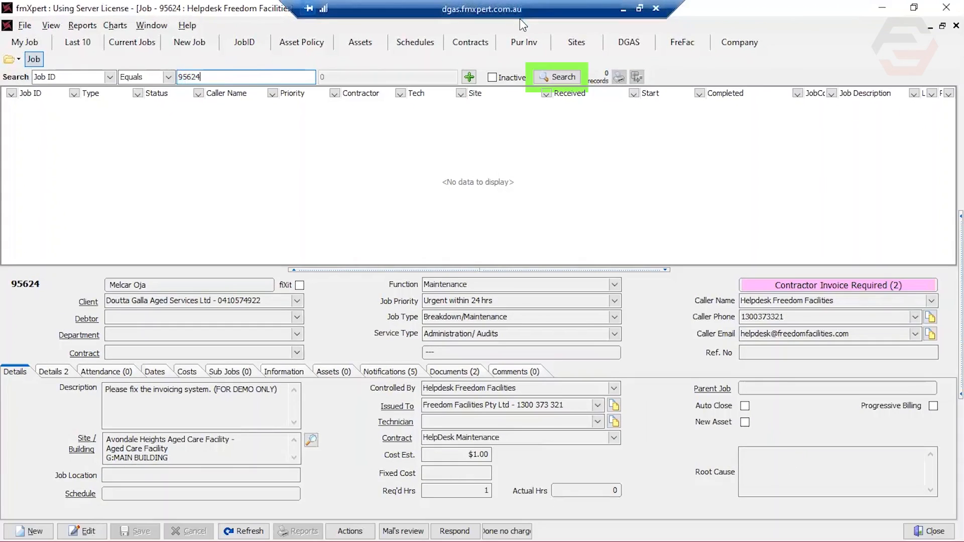
left_click(566, 76)
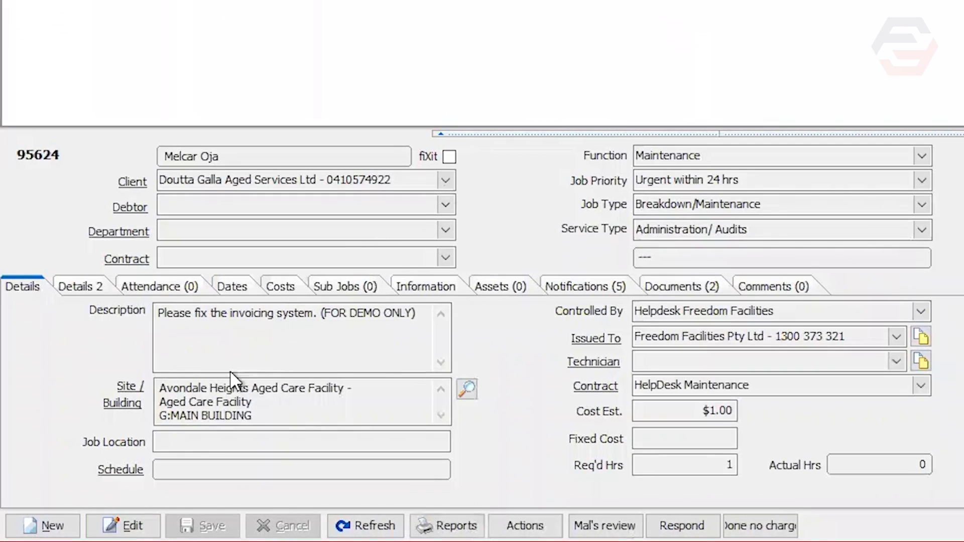
Put the job into edit mode and open its existing Materials line in the additional costs
left_click(119, 502)
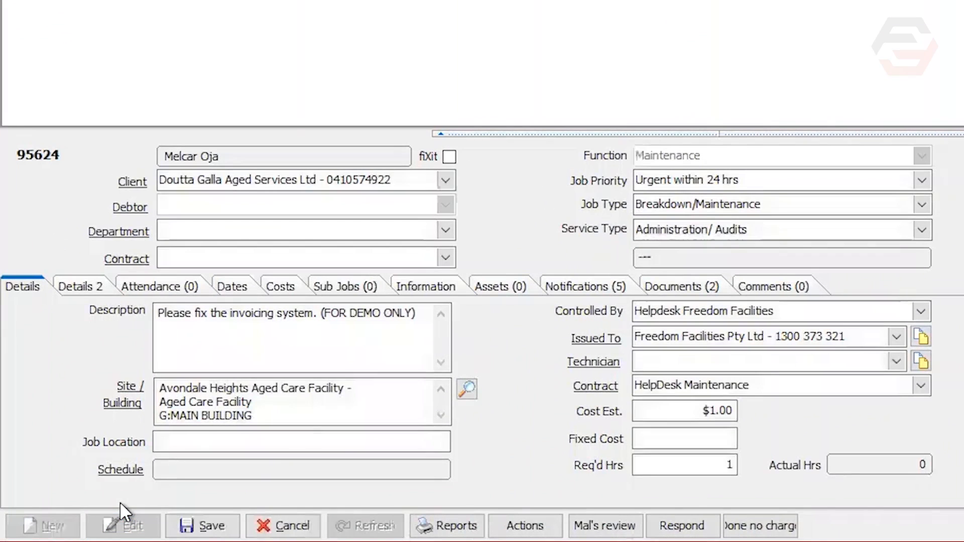
left_click(284, 291)
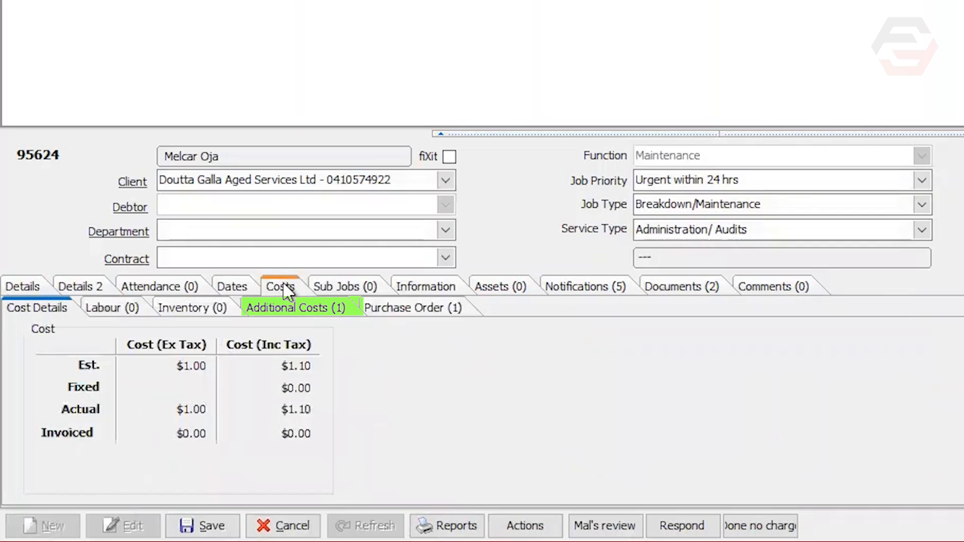
left_click(290, 308)
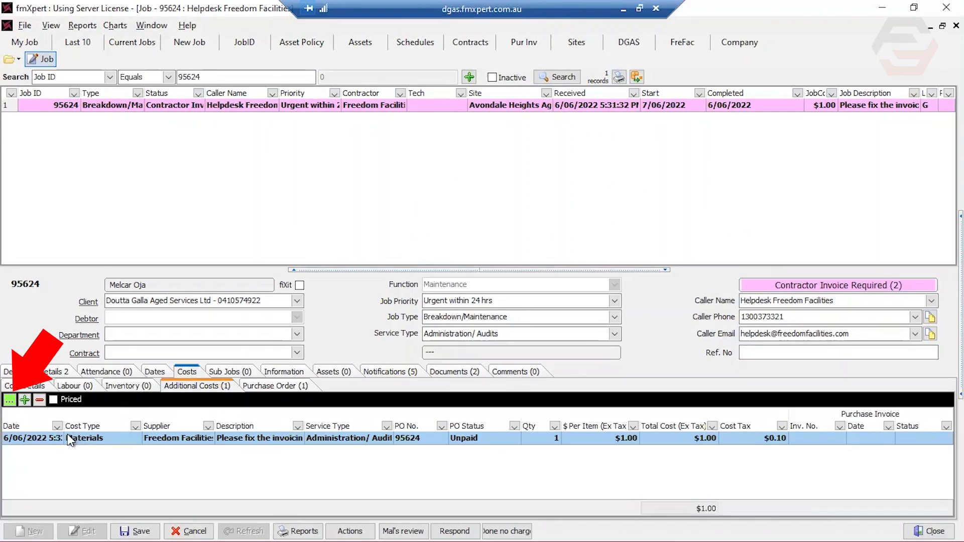
left_click(10, 400)
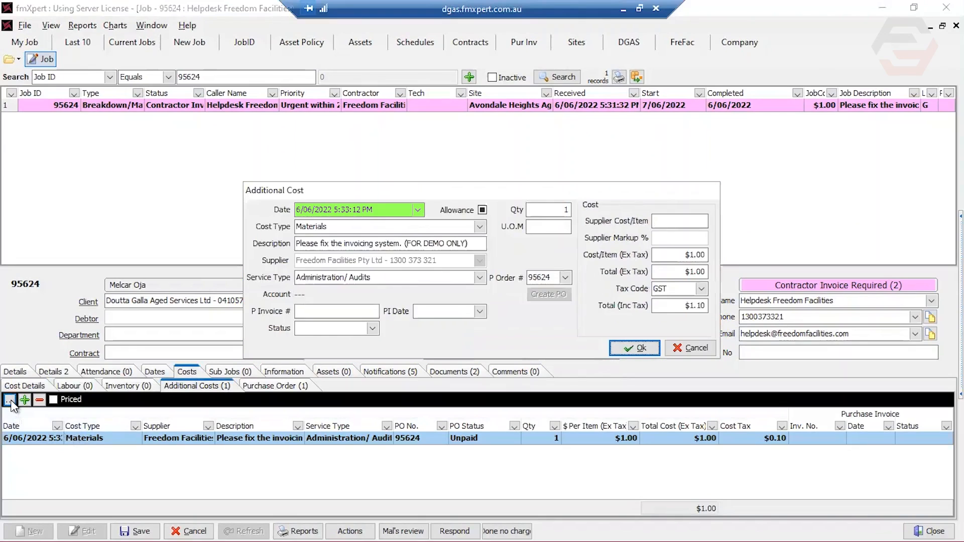
Set the additional cost's date to 7/06/2022 and both its cost type and description to Labour
left_click(418, 211)
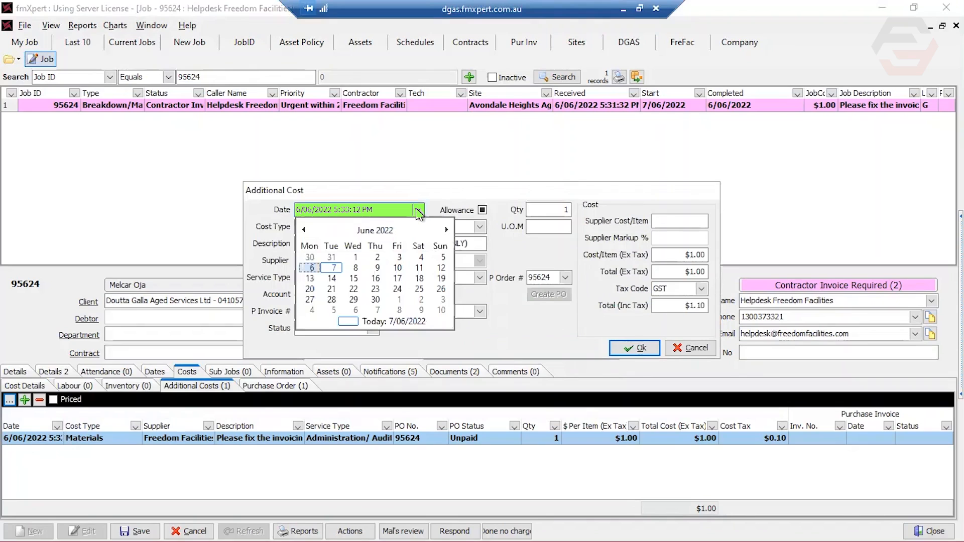
left_click(334, 268)
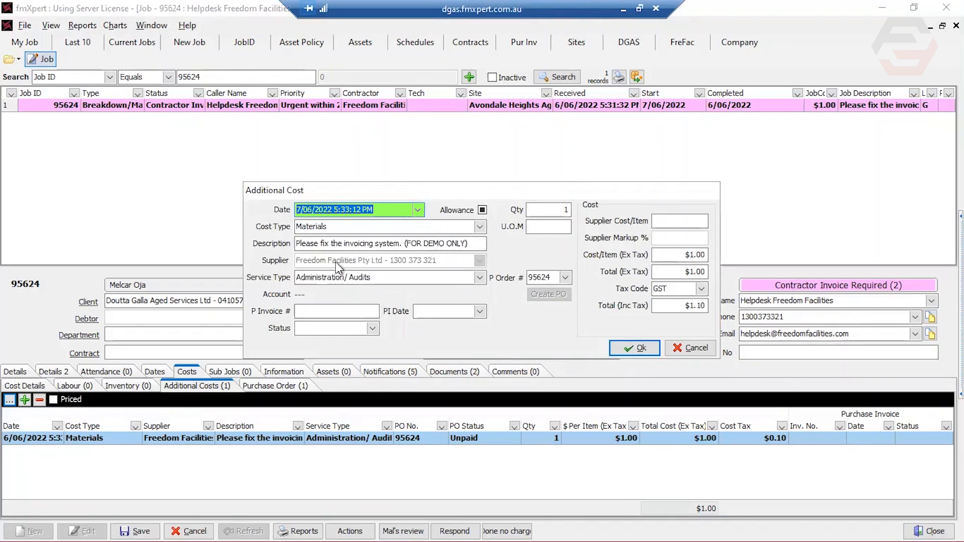
left_click(349, 225)
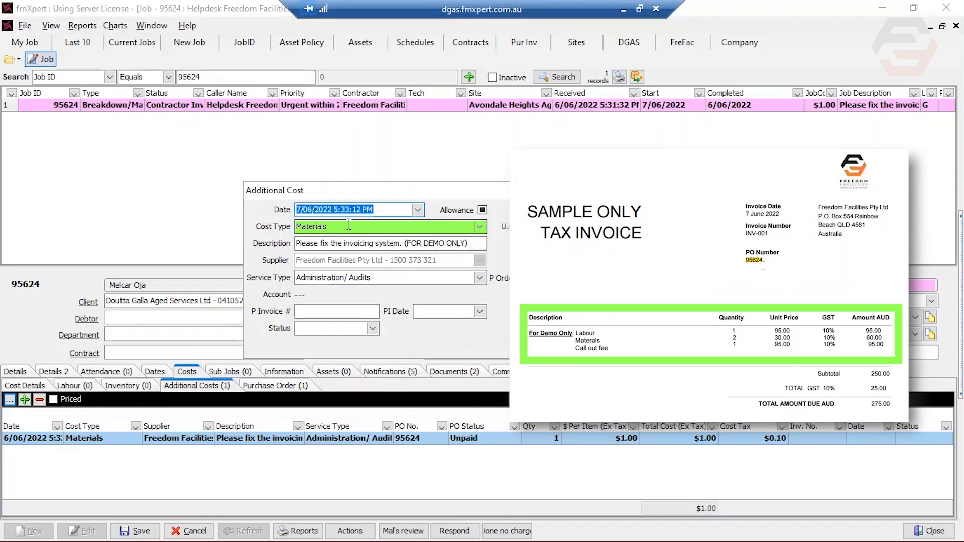
left_click(480, 227)
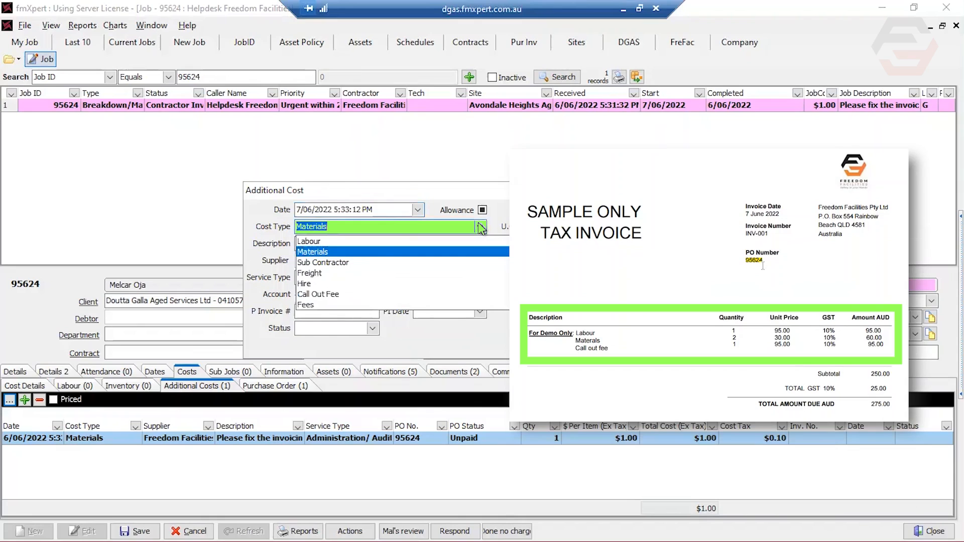
left_click(374, 242)
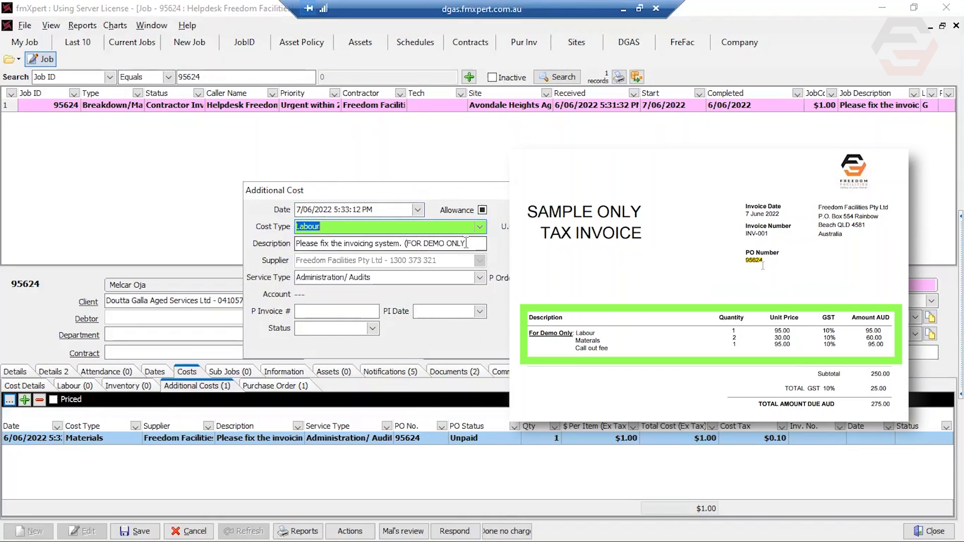
left_click_drag(473, 243, 261, 246)
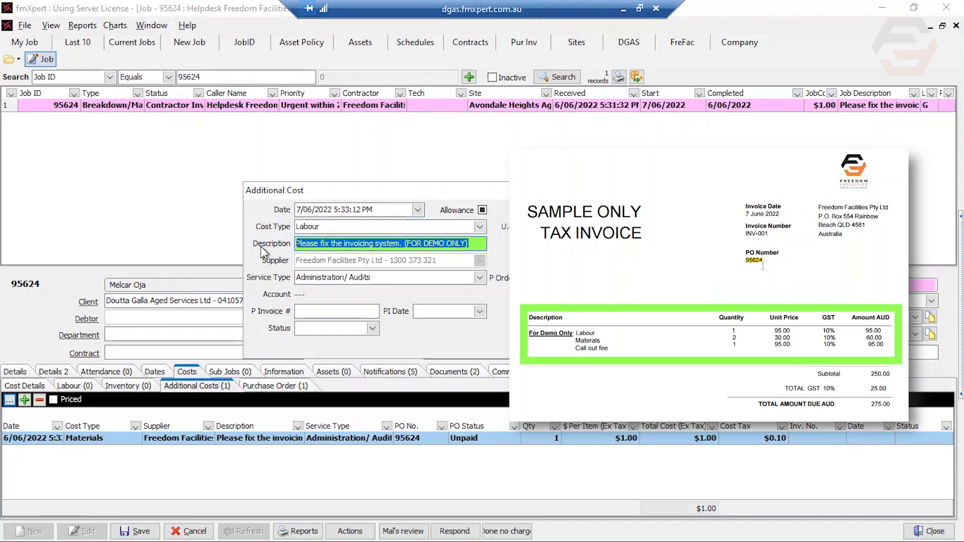
type("Labour")
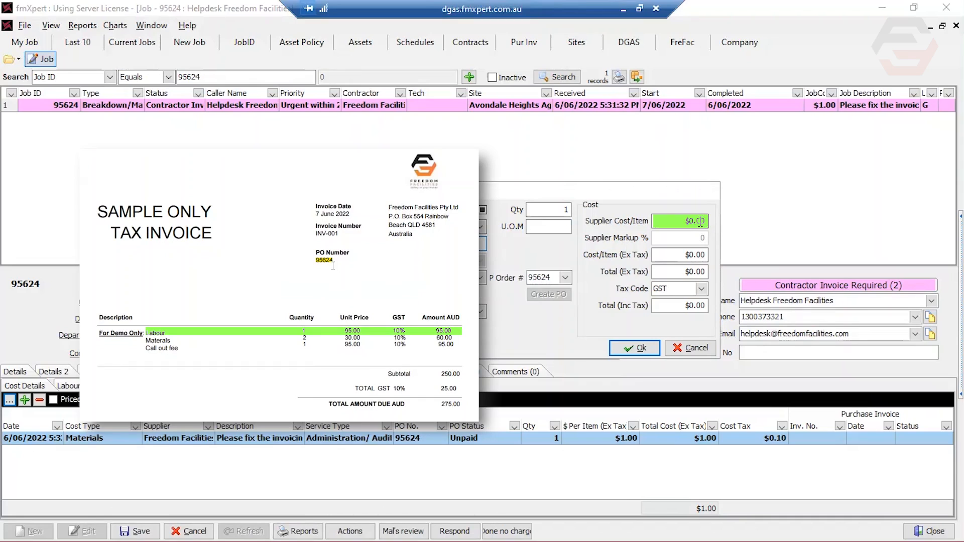
Set the Labour line's supplier cost per item to $95 with the GST tax code and accept the cost
left_click(701, 221)
type("95")
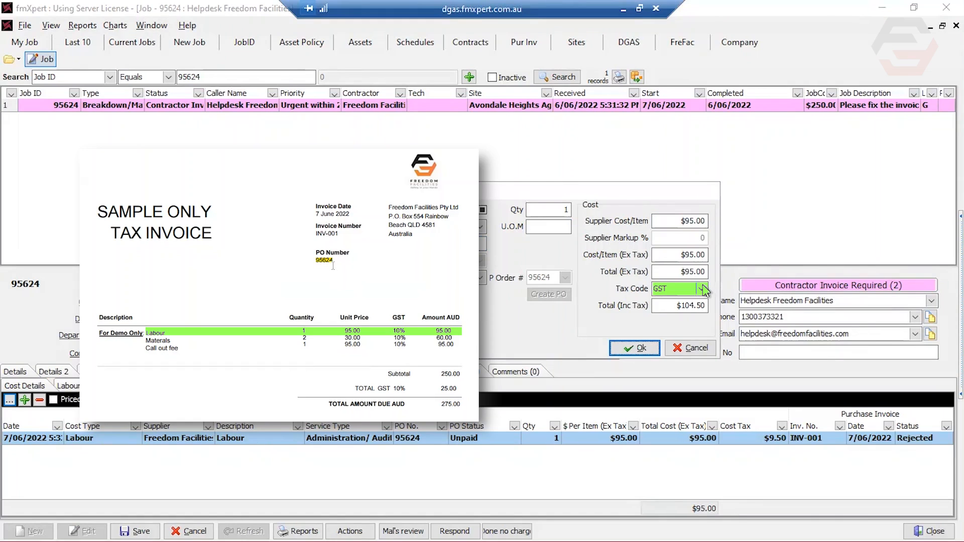
left_click(702, 289)
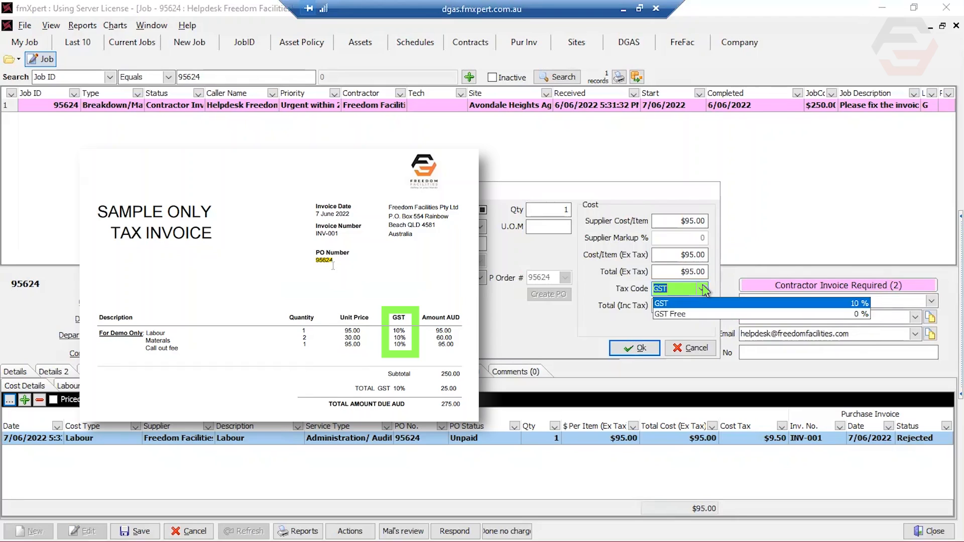
left_click(704, 286)
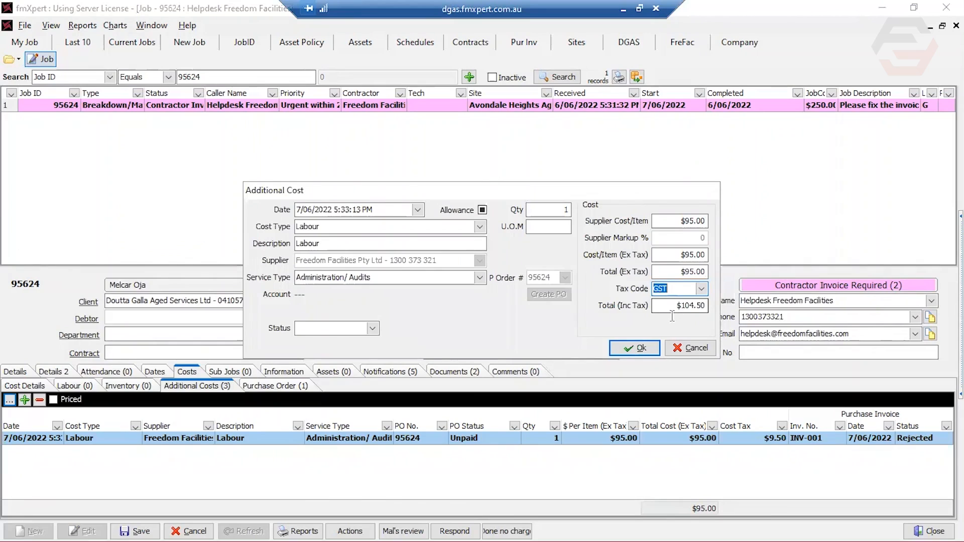
left_click(641, 349)
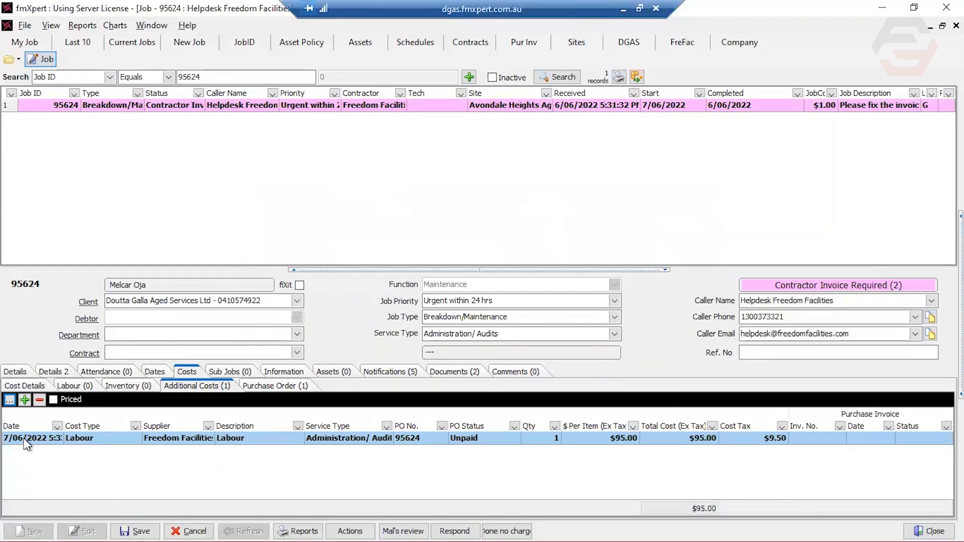
Add a new additional cost dated 7/06/2022 with Materials as its cost type and description
left_click(24, 400)
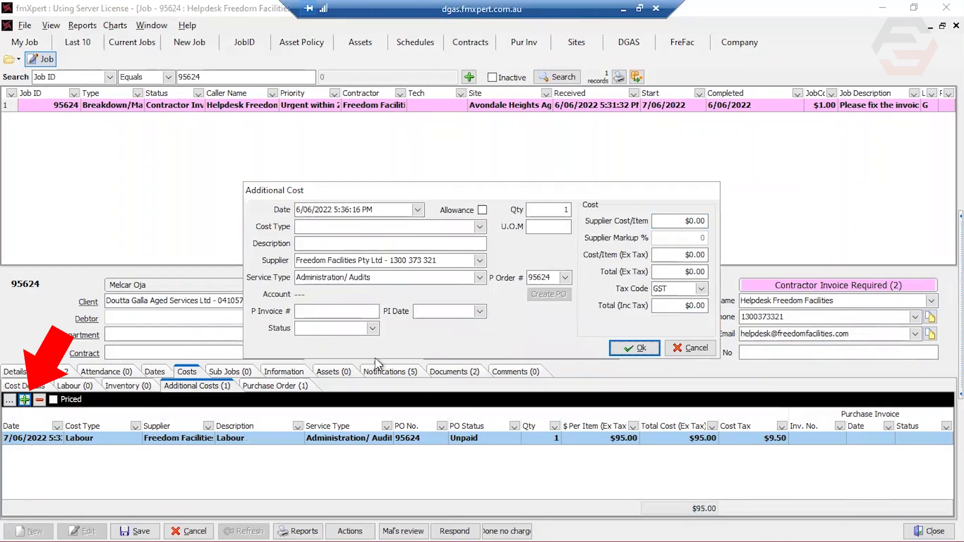
left_click(417, 210)
left_click(332, 275)
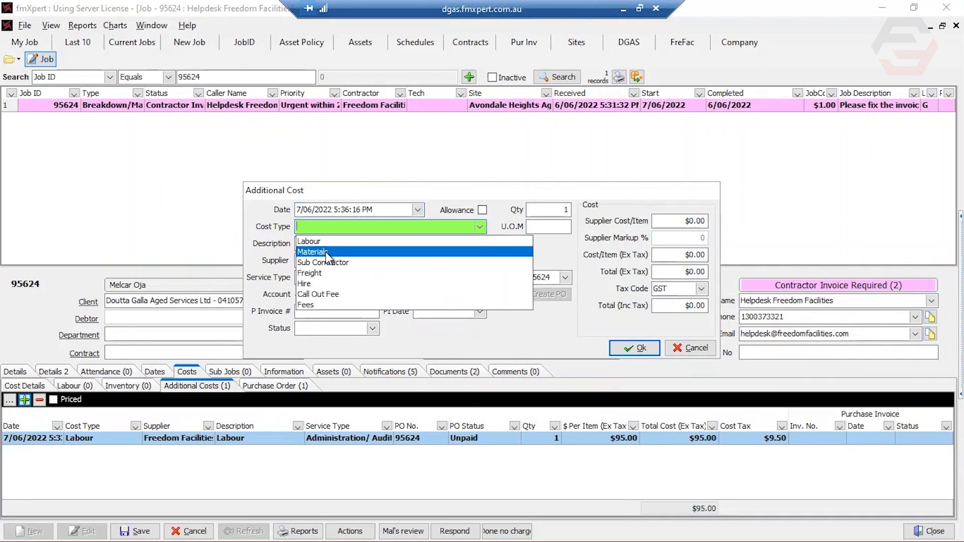
left_click(352, 251)
Set the Materials quantity to 2 and the supplier cost per item to $30, and accept the cost
left_click(561, 209)
type("2")
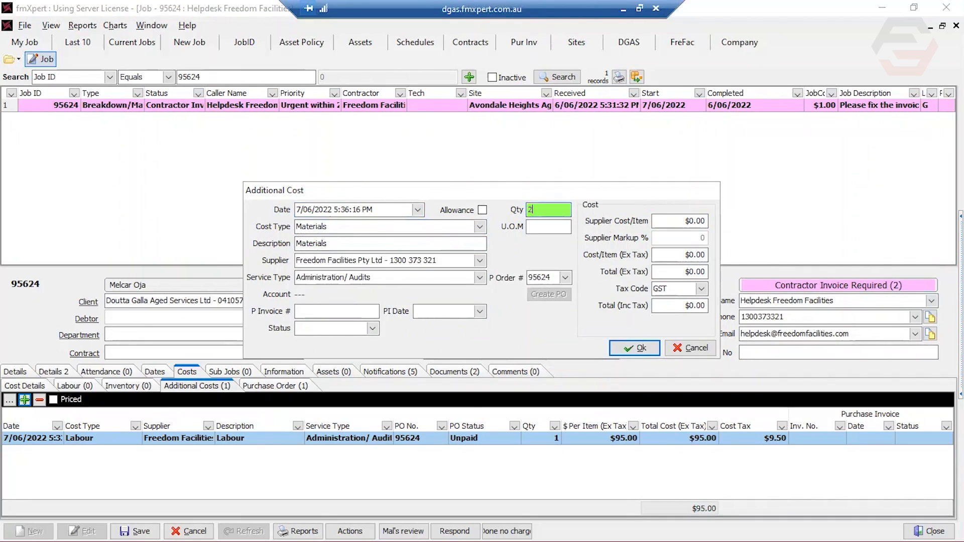
left_click(697, 221)
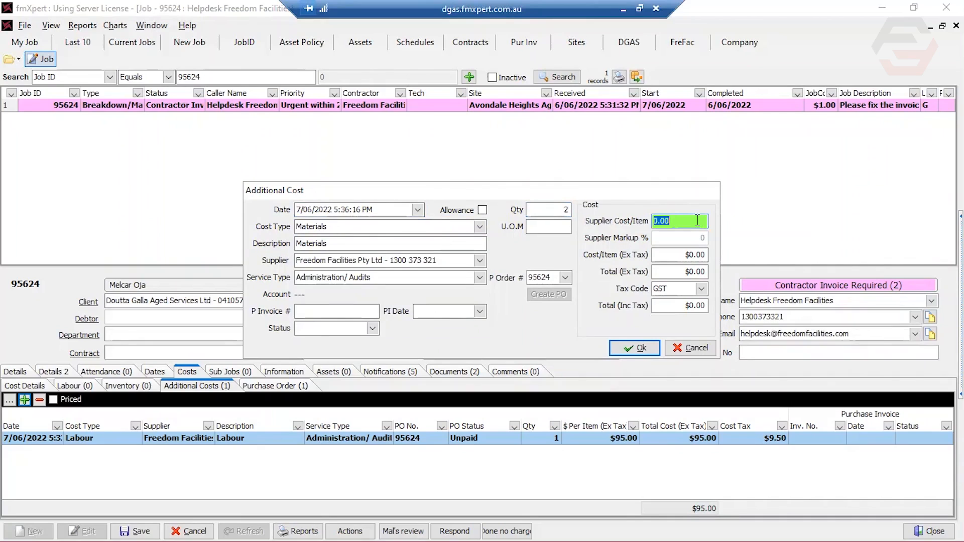
type("30")
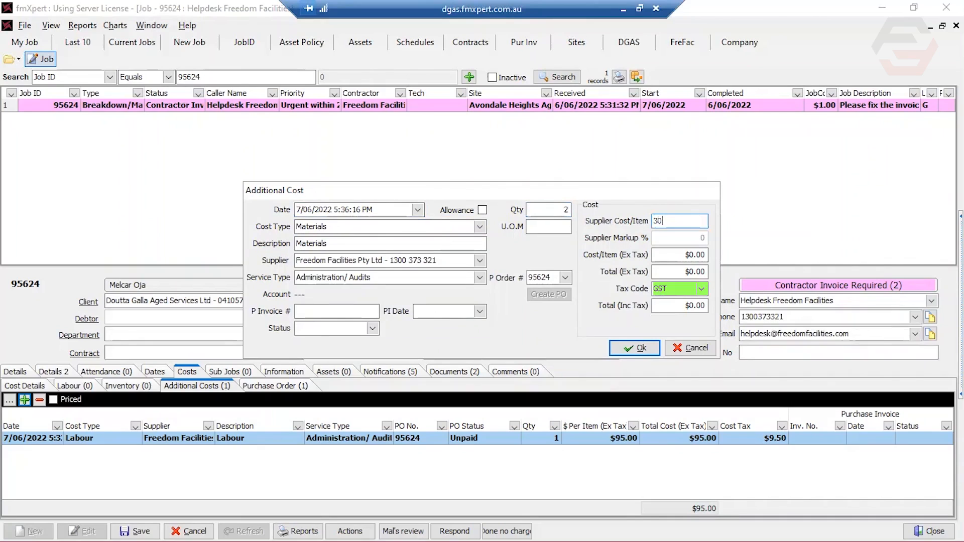
left_click(634, 348)
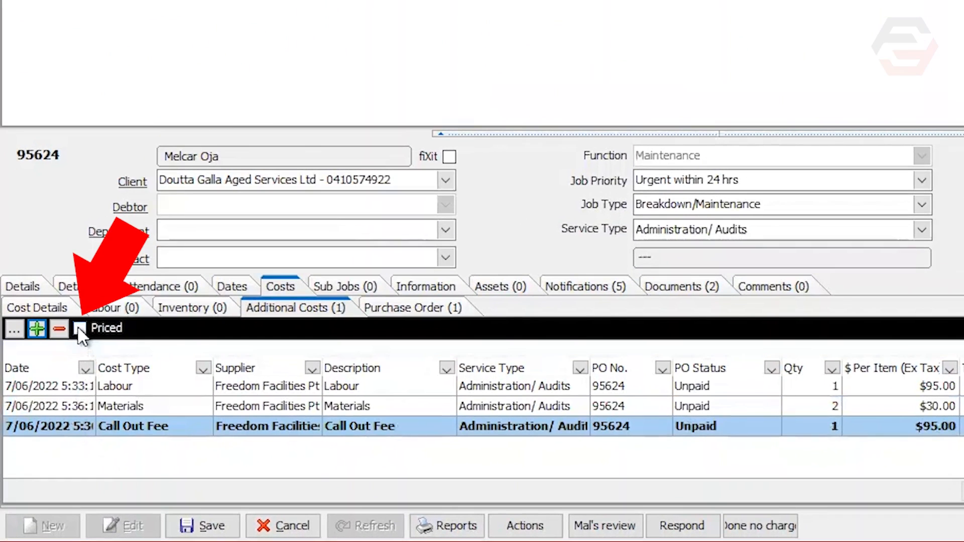
Mark the job's additional costs as Priced and save the job
left_click(79, 328)
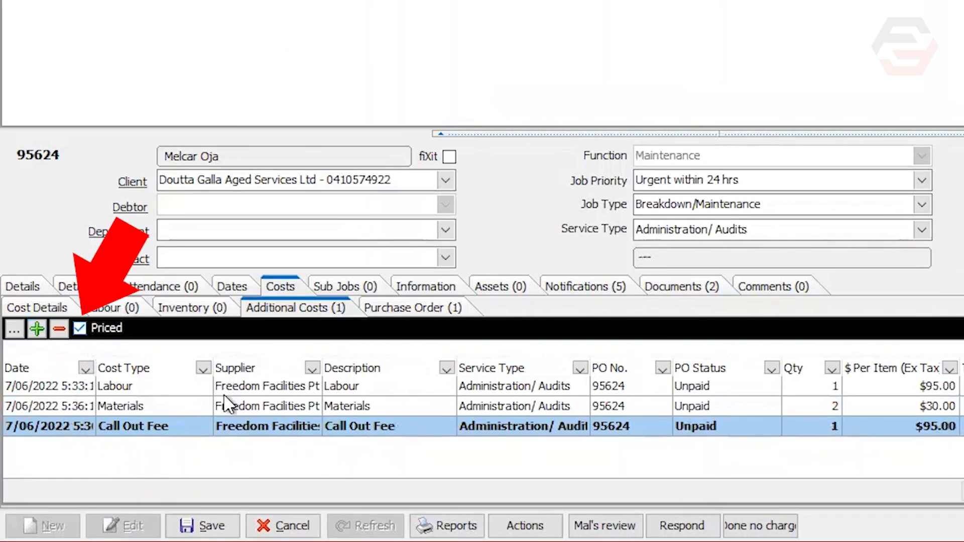
left_click(207, 505)
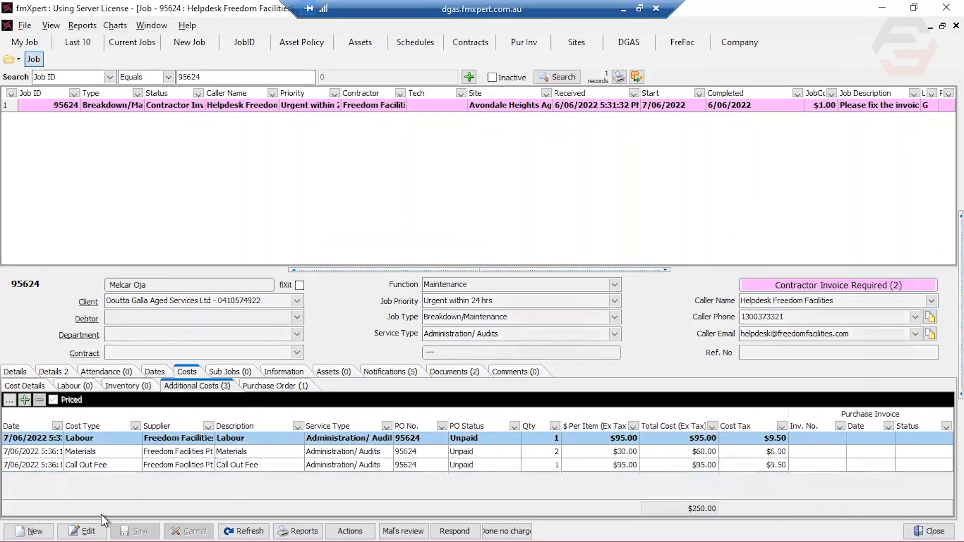
Create a new purchase invoice with Freedom Facilities Pty Ltd as the supplier
left_click(522, 45)
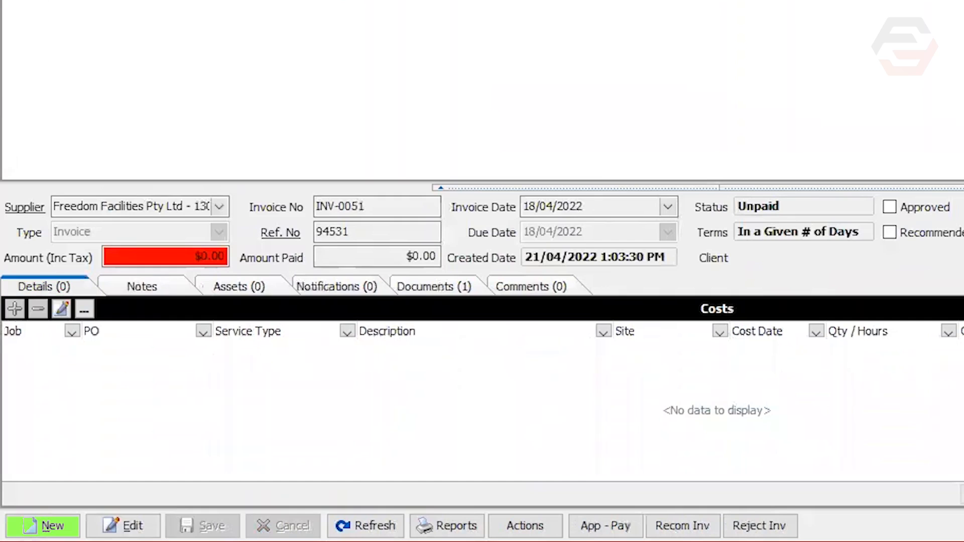
left_click(48, 518)
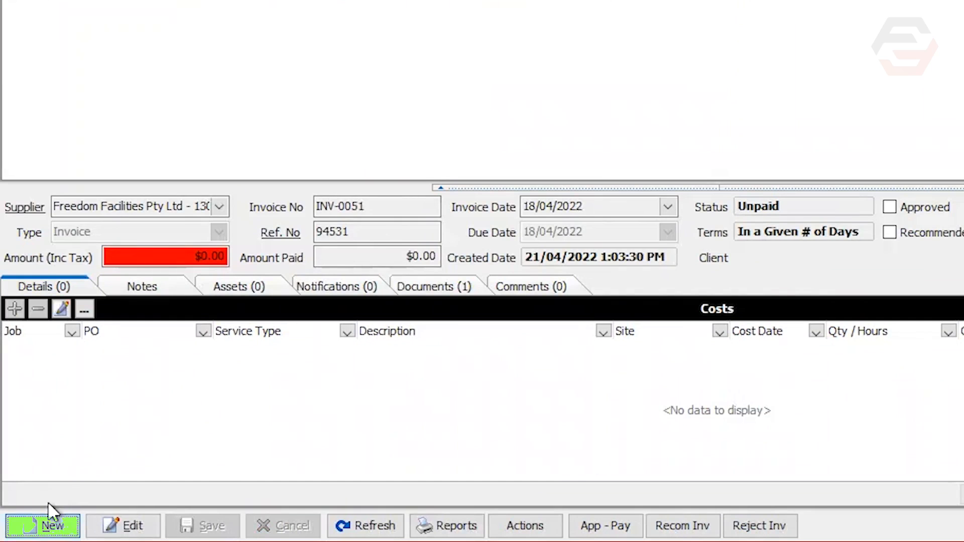
left_click(220, 207)
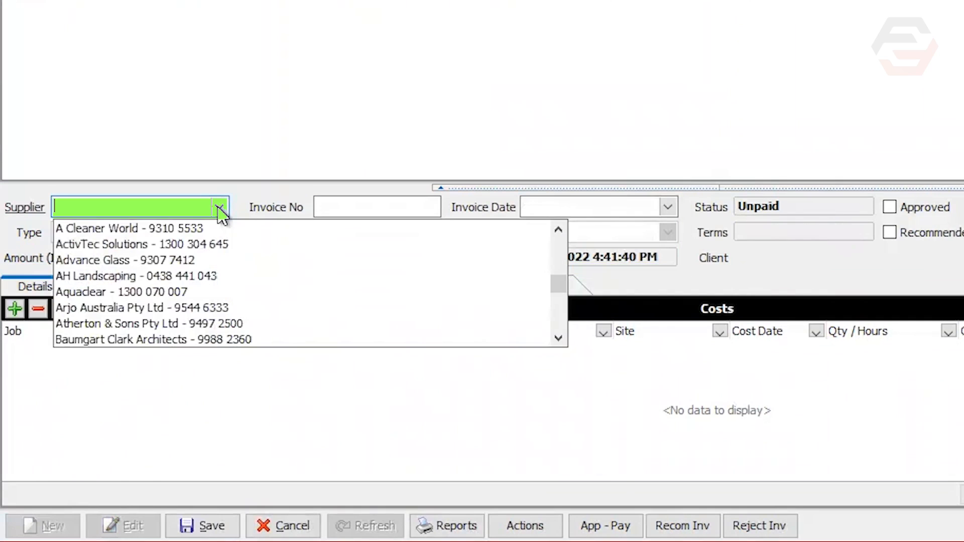
type("fr")
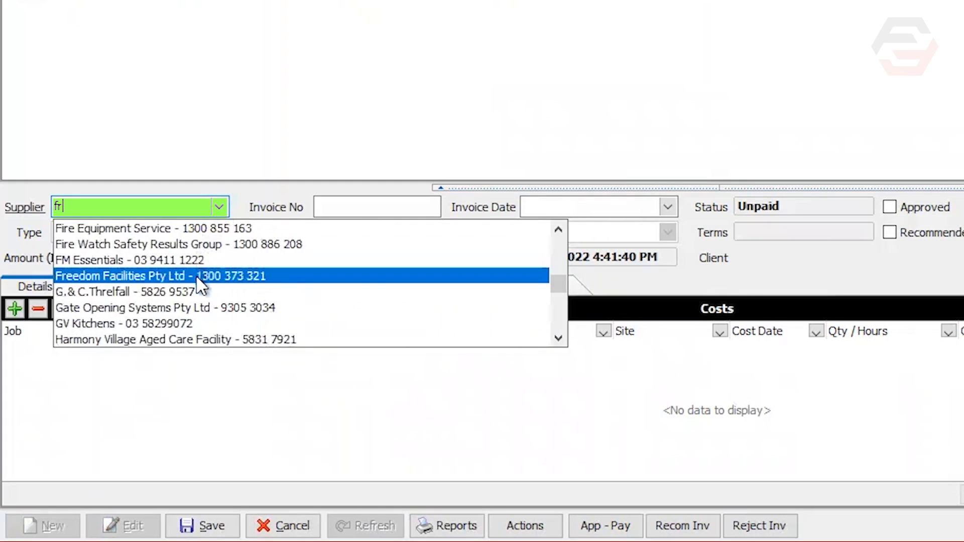
left_click(200, 276)
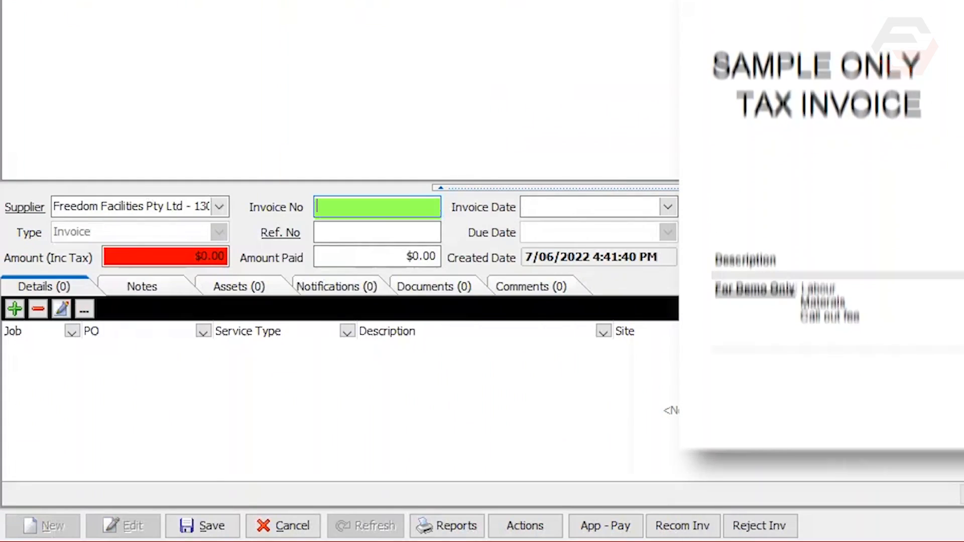
Set the invoice number to INV-001 and enter the job's purchase order number as the reference number
type("INV-001")
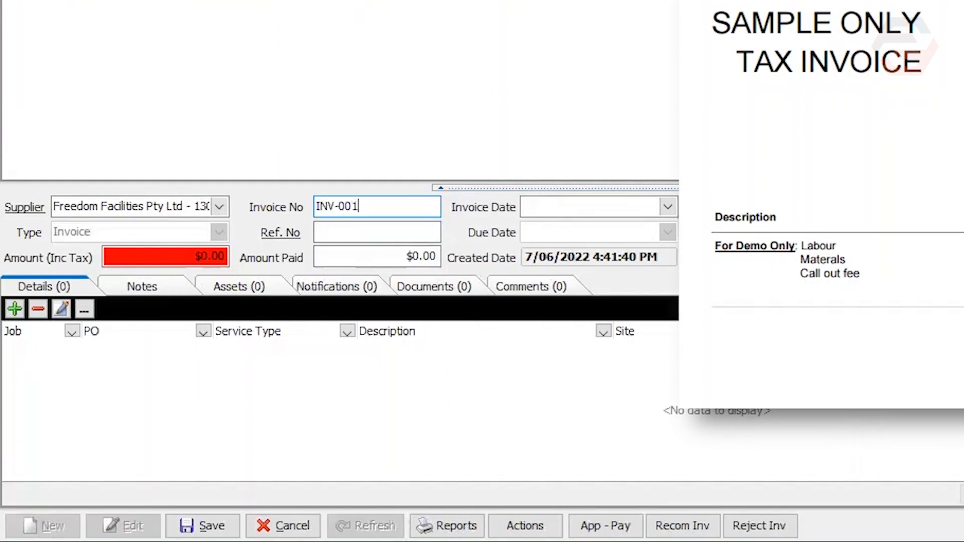
key("Tab")
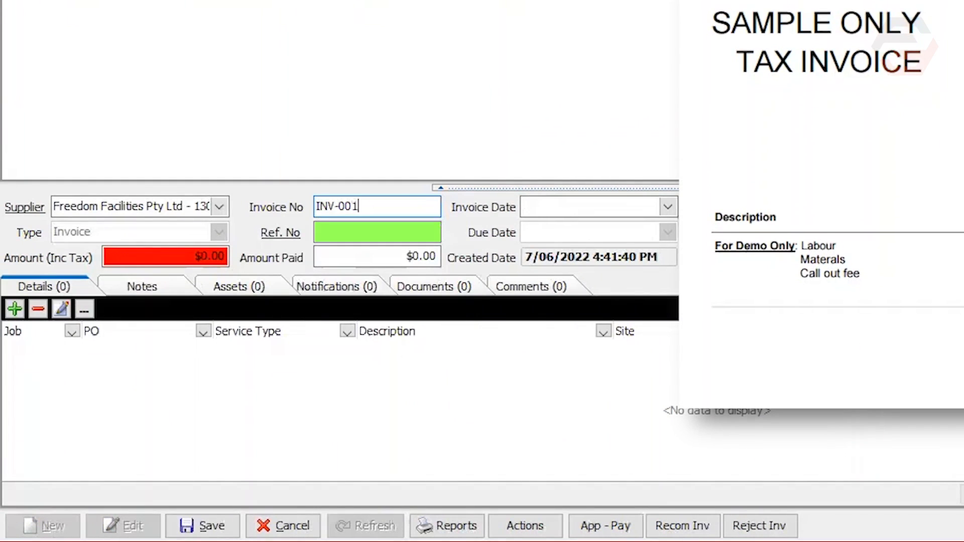
left_click(346, 230)
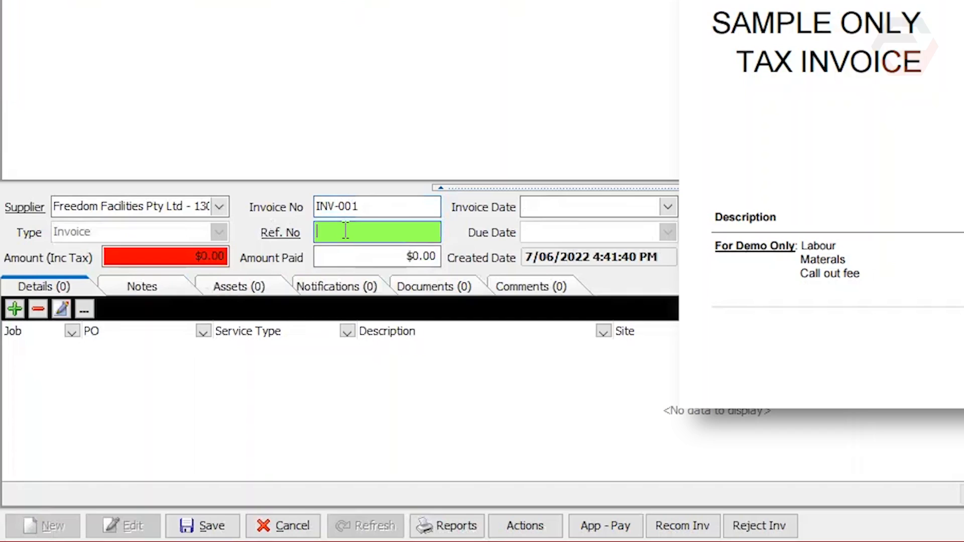
type("95624")
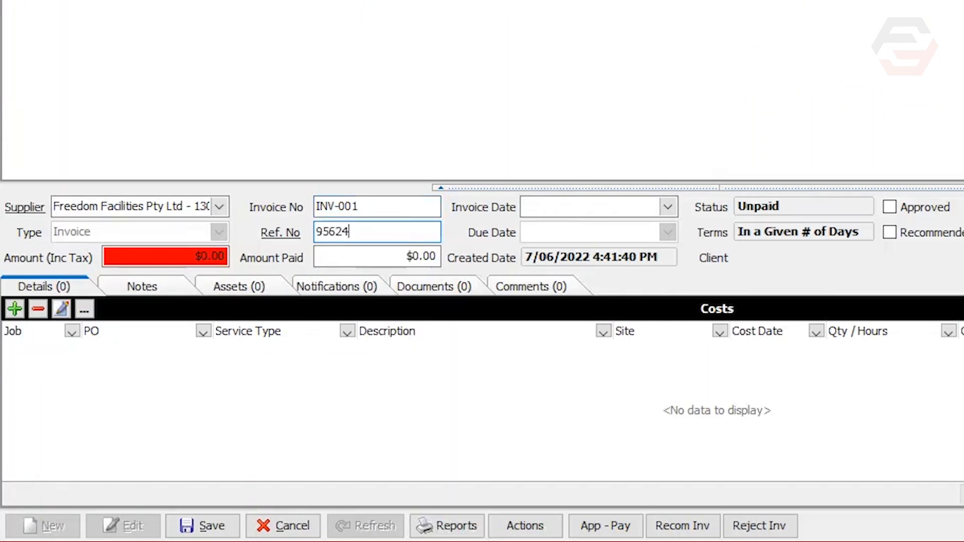
Set the purchase invoice's invoice date to 7/06/2022
left_click(666, 207)
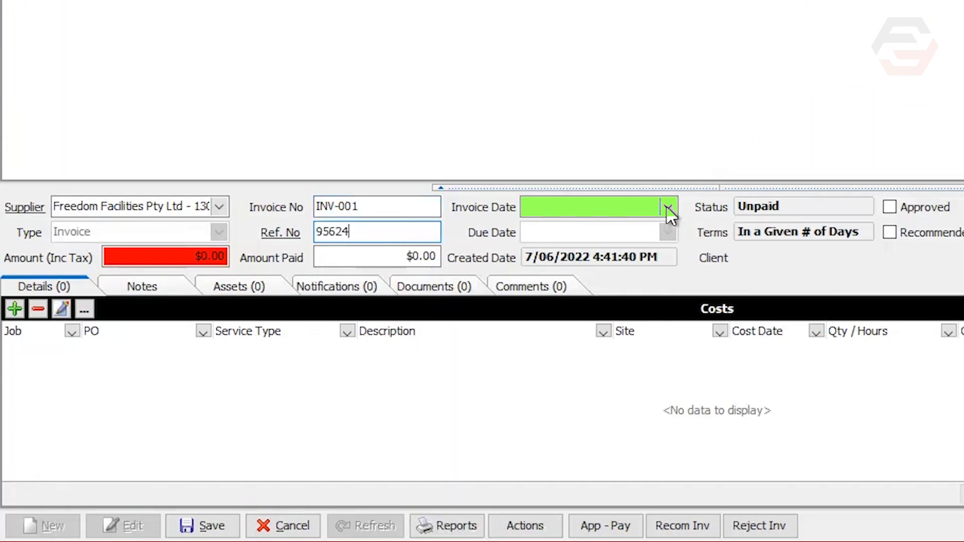
left_click(668, 208)
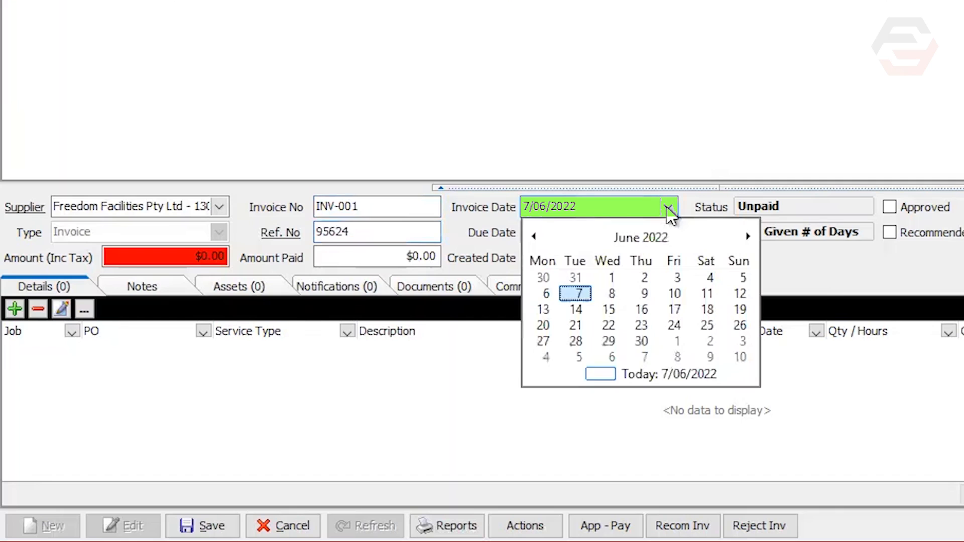
left_click(582, 296)
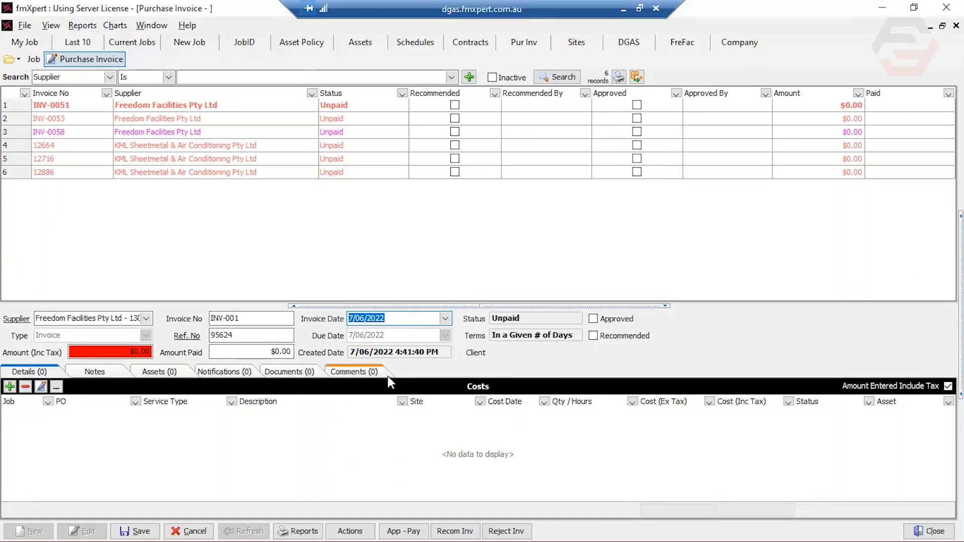
Attach the job's existing Labour, Materials and Call Out Fee cost items to the purchase invoice
left_click(10, 386)
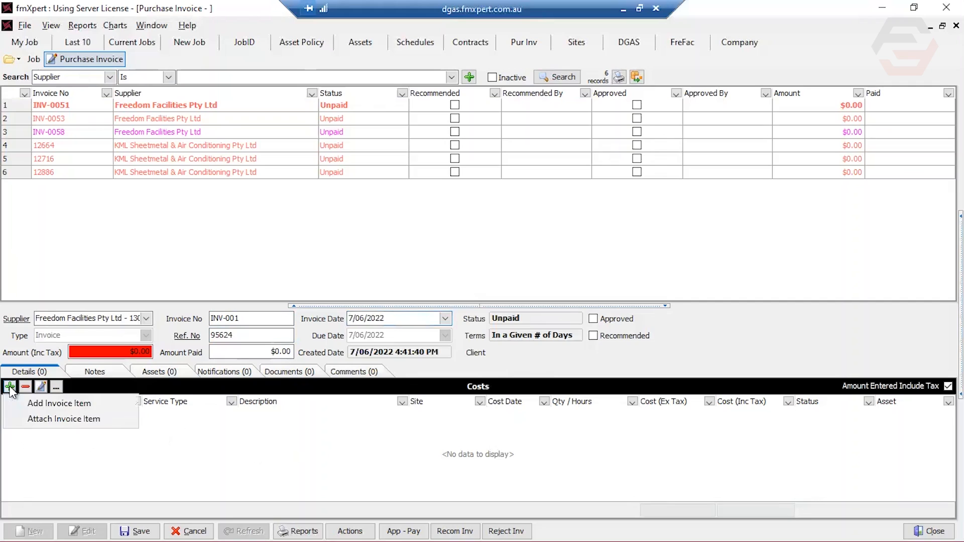
left_click(30, 416)
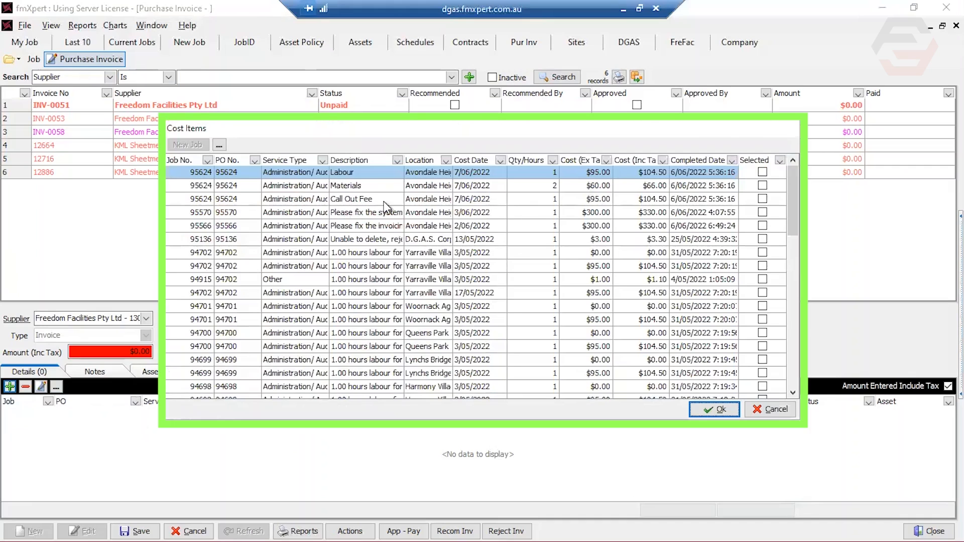
left_click(761, 173)
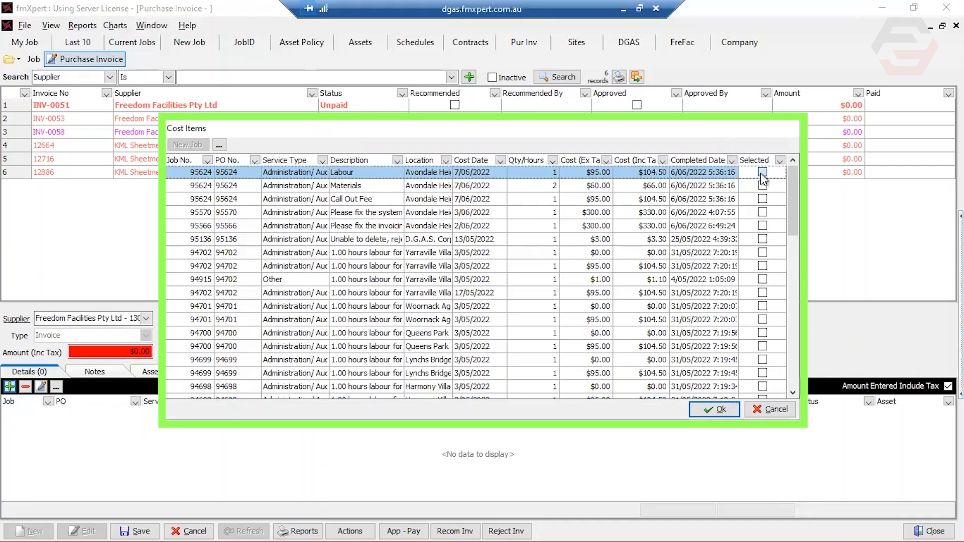
left_click(762, 185)
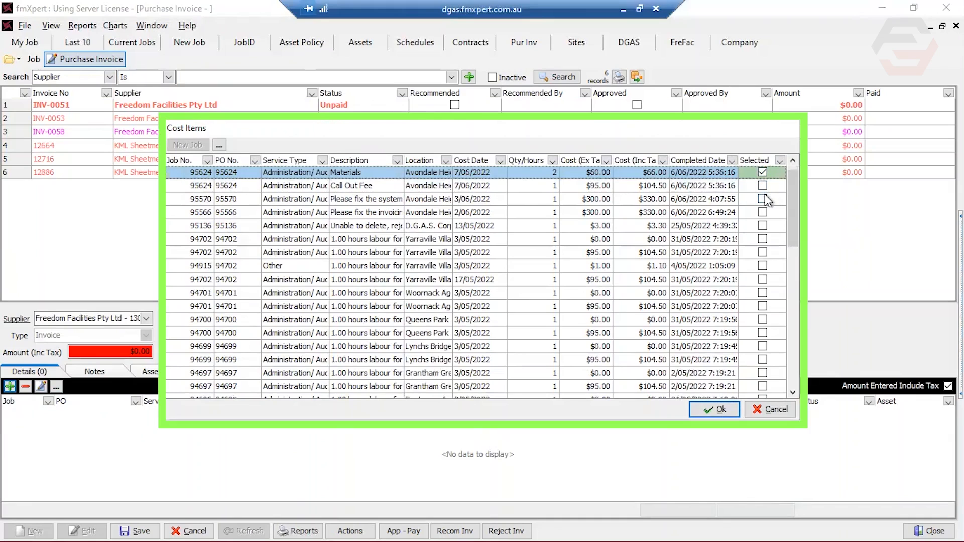
left_click(762, 185)
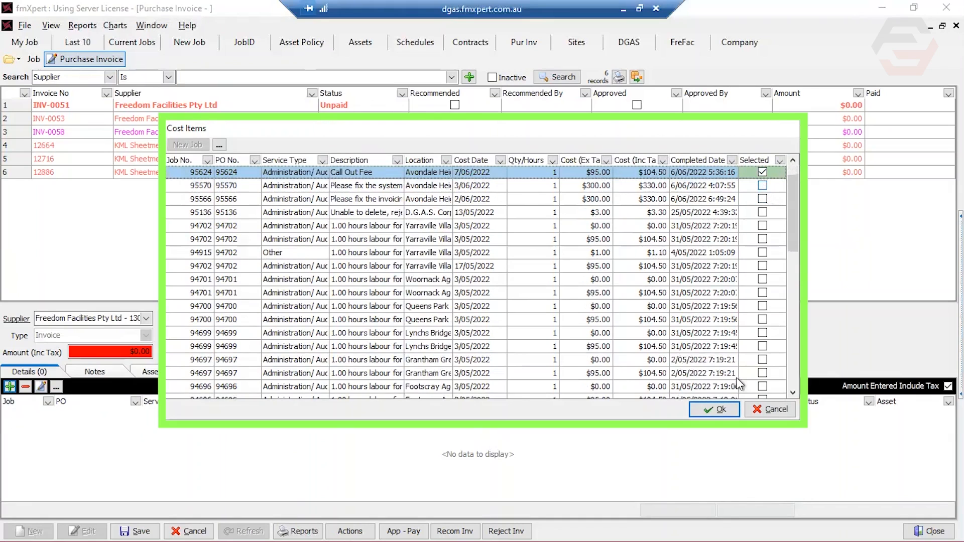
left_click(715, 409)
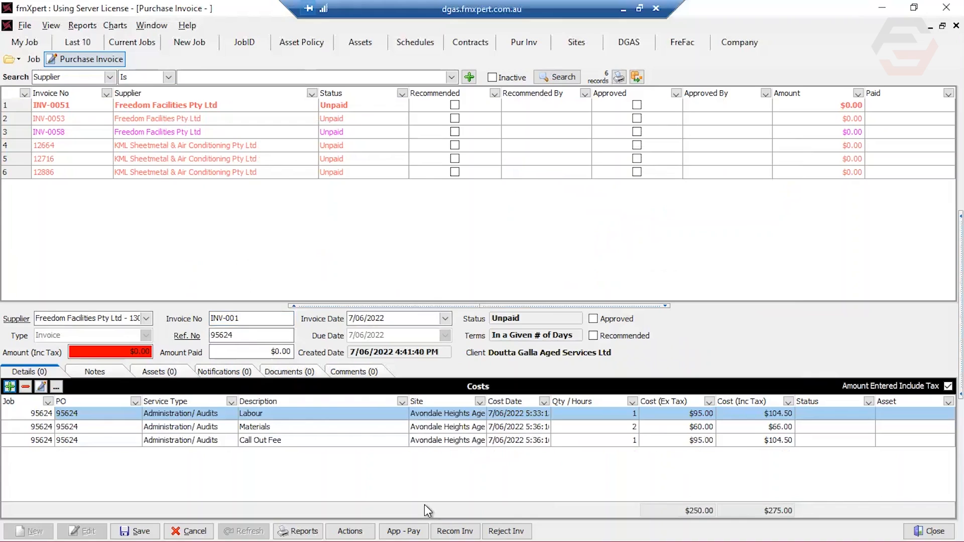
Add the desktop file SAMPLE ONLY FreFacINV-001 to the Supplier Invoices document folder and attach it to the purchase invoice
left_click(295, 374)
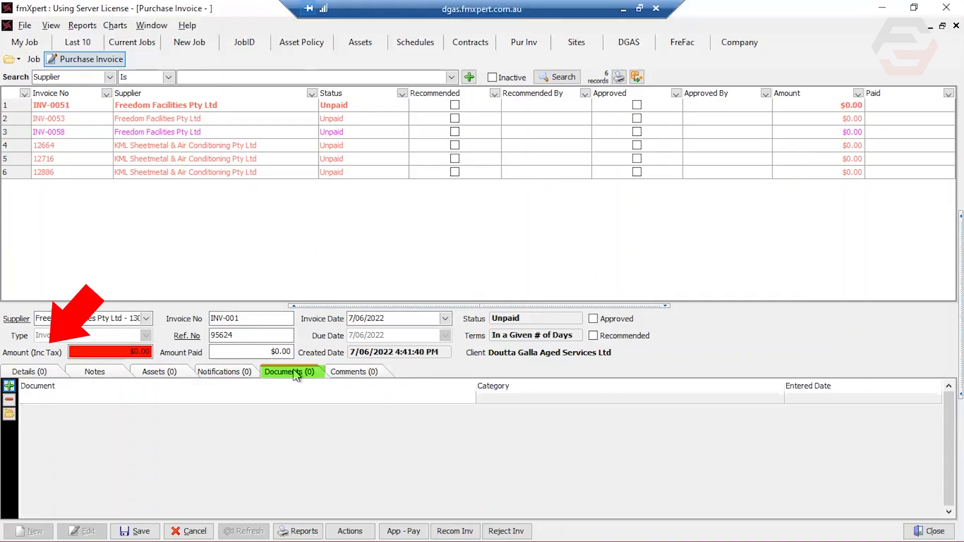
left_click(9, 386)
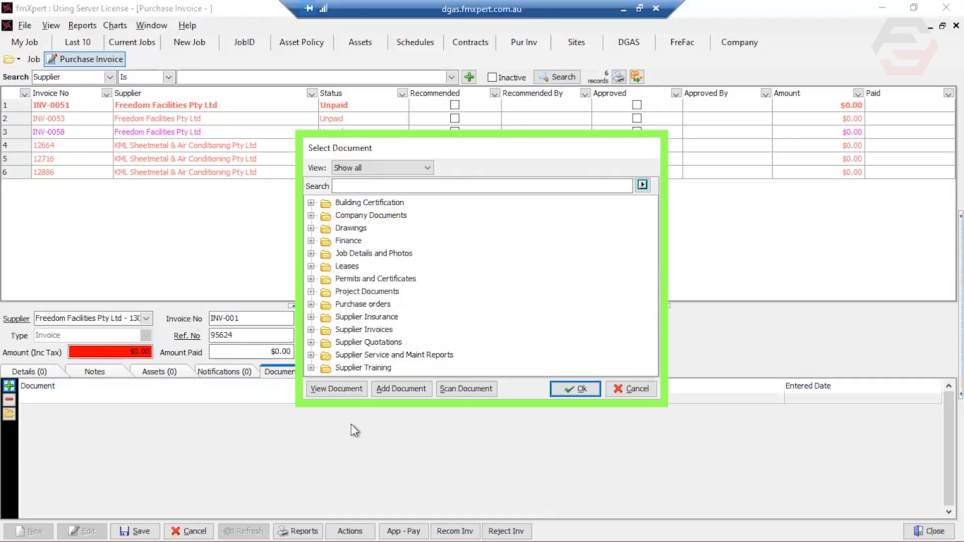
left_click(386, 335)
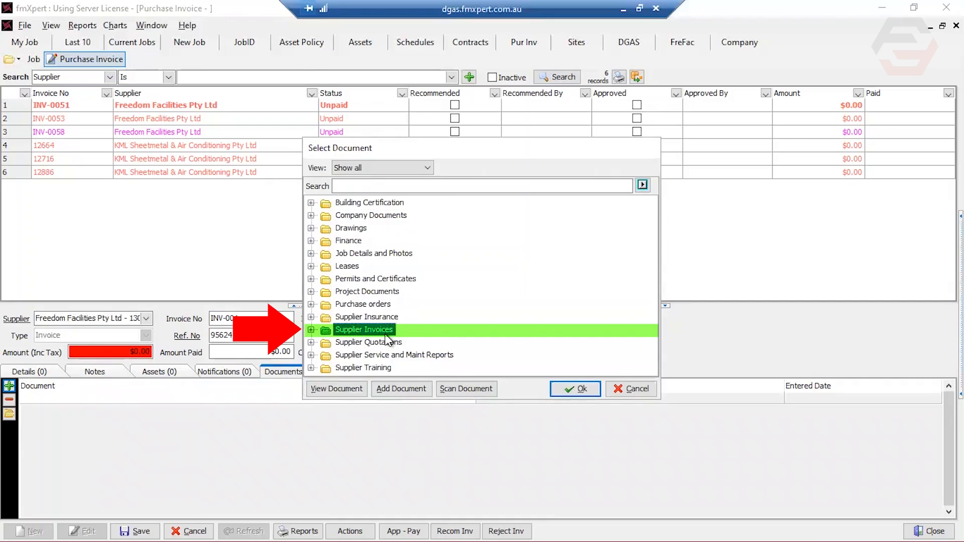
left_click(409, 387)
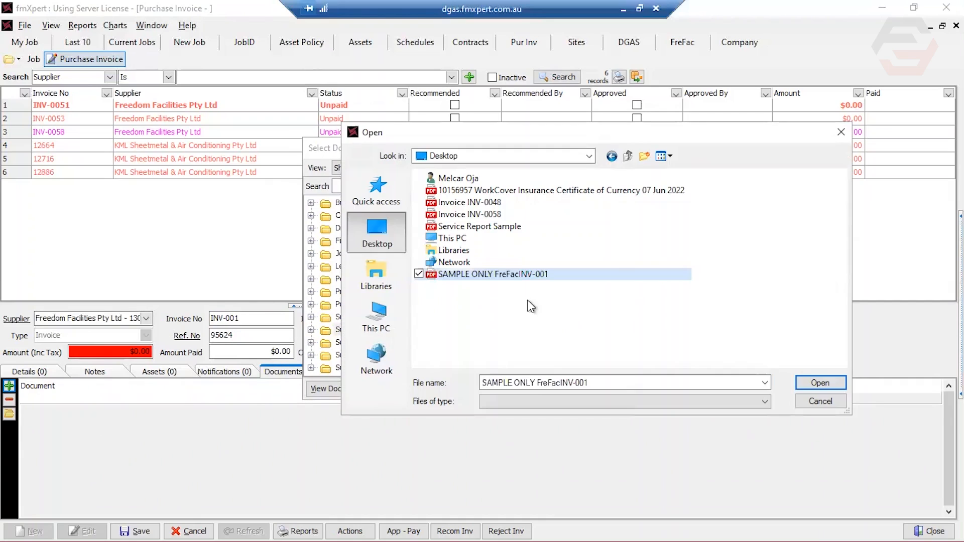
left_click(806, 384)
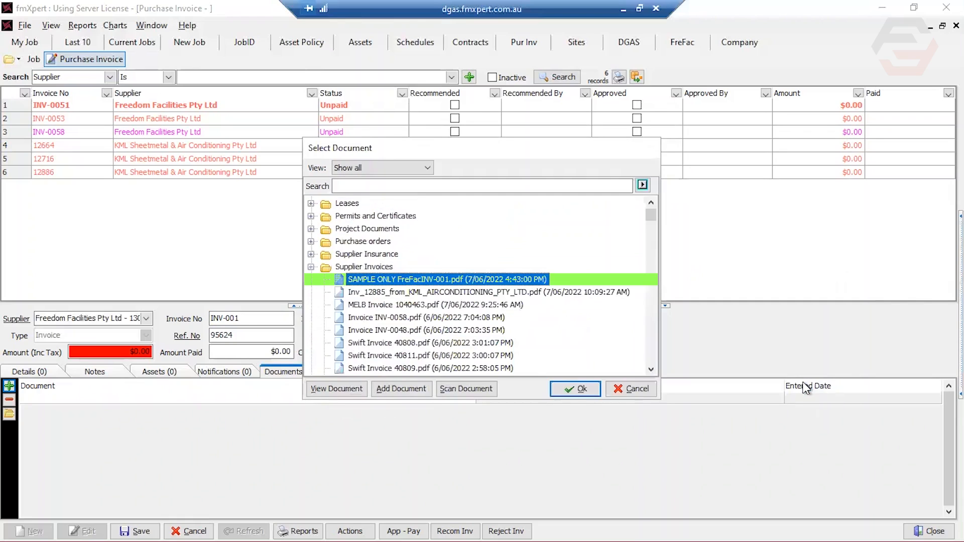
left_click(578, 389)
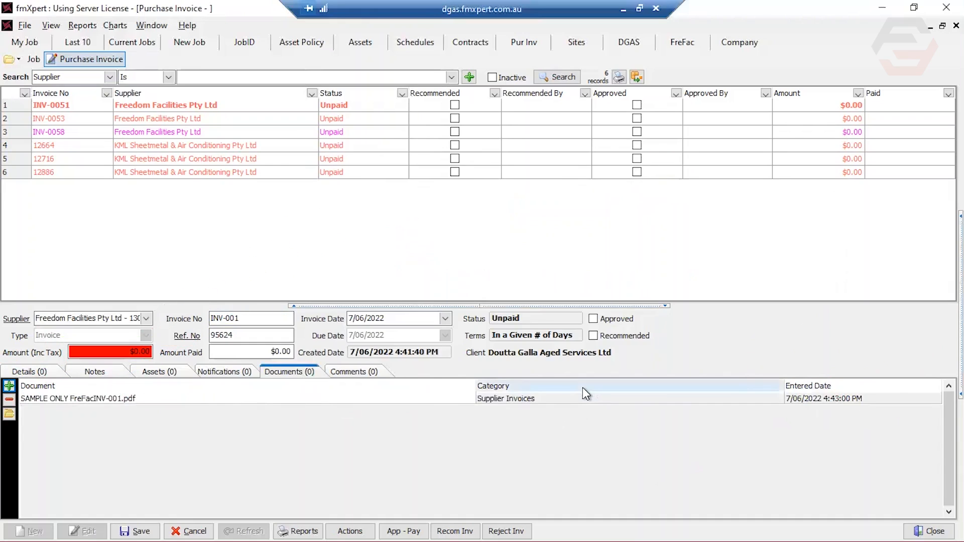
Set the invoice amount including tax to $275 to match the attached costs, and save the purchase invoice
left_click(38, 372)
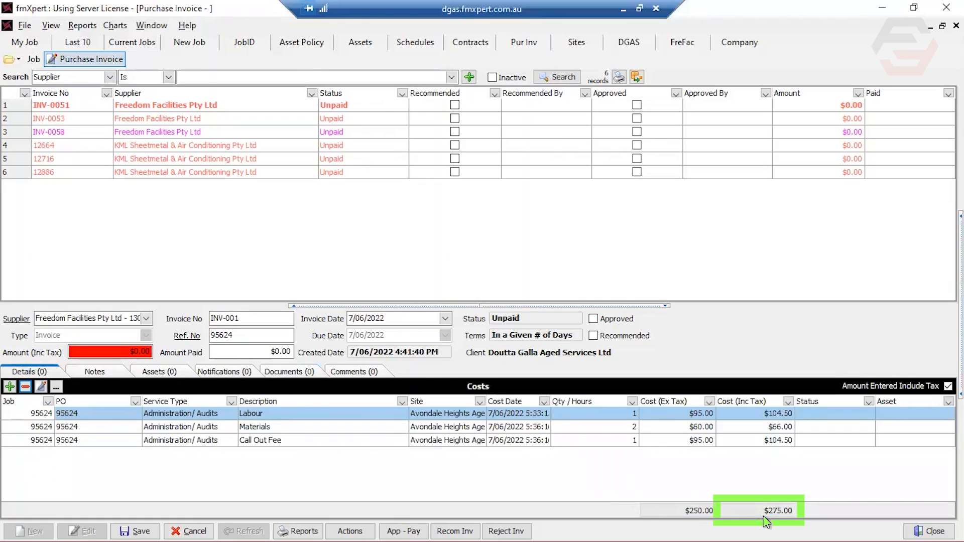
double_click(148, 354)
type("275")
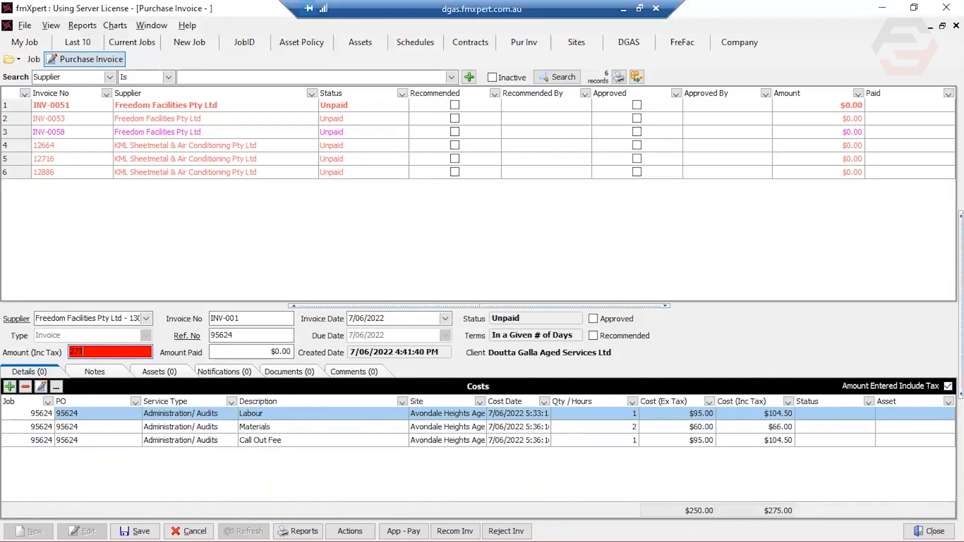
key("Tab")
left_click(142, 523)
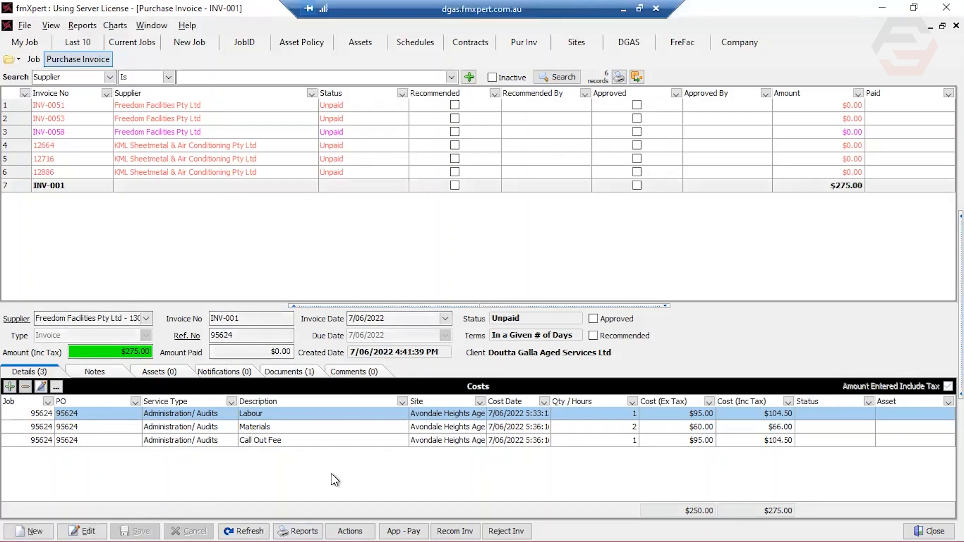
Open the attached SAMPLE ONLY FreFacINV-001.pdf and review its invoice details, line items and total
left_click(300, 373)
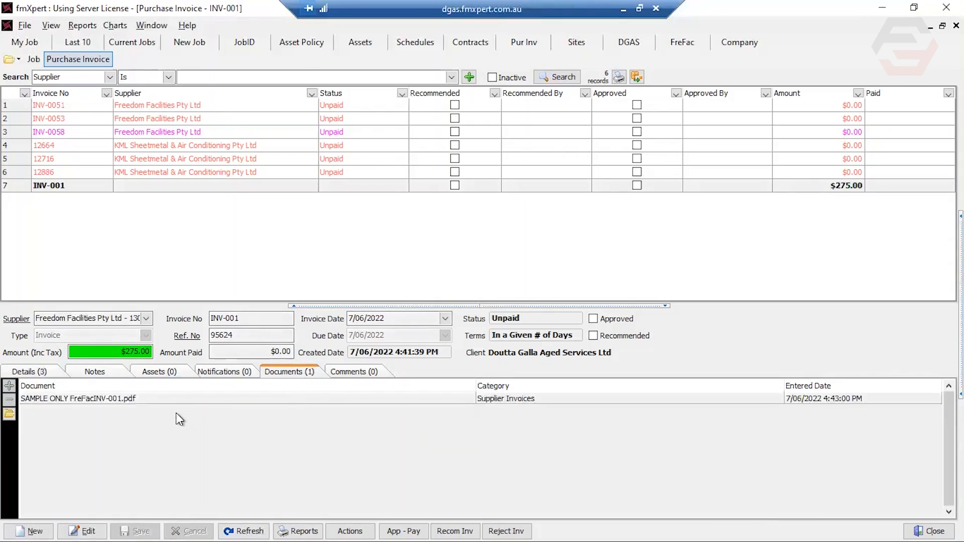
double_click(176, 399)
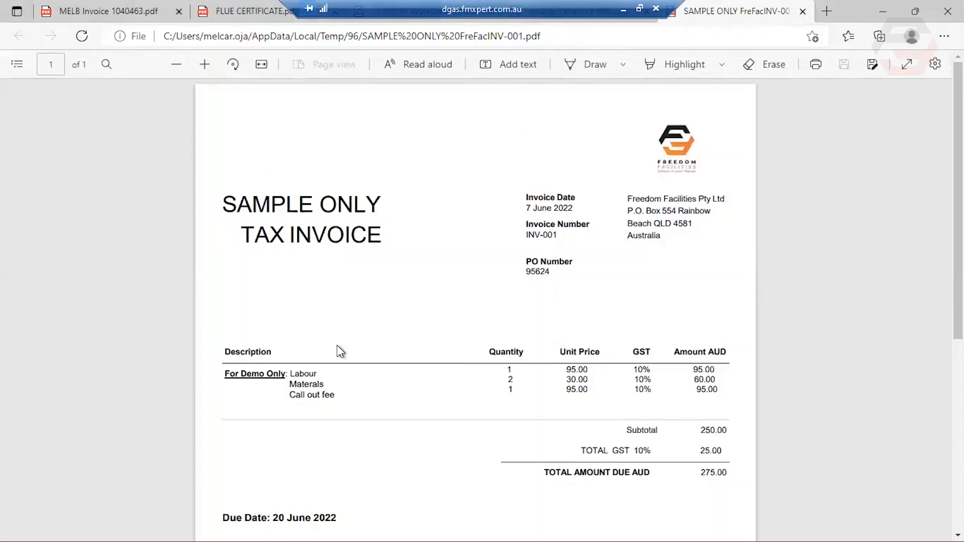
scroll(337, 345, "down", 3)
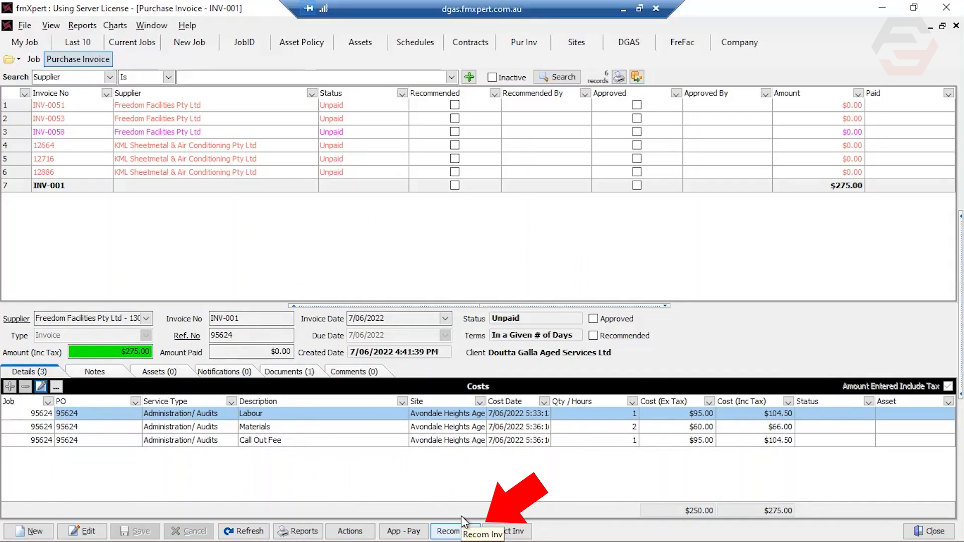
Recommend purchase invoice INV-001 and rerun the purchase invoice search to refresh the list
left_click(462, 516)
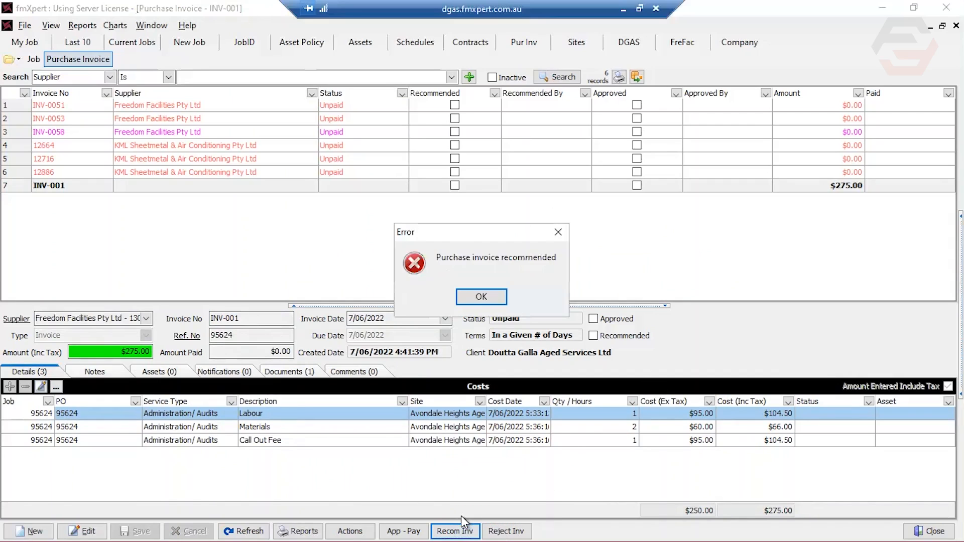
left_click(480, 297)
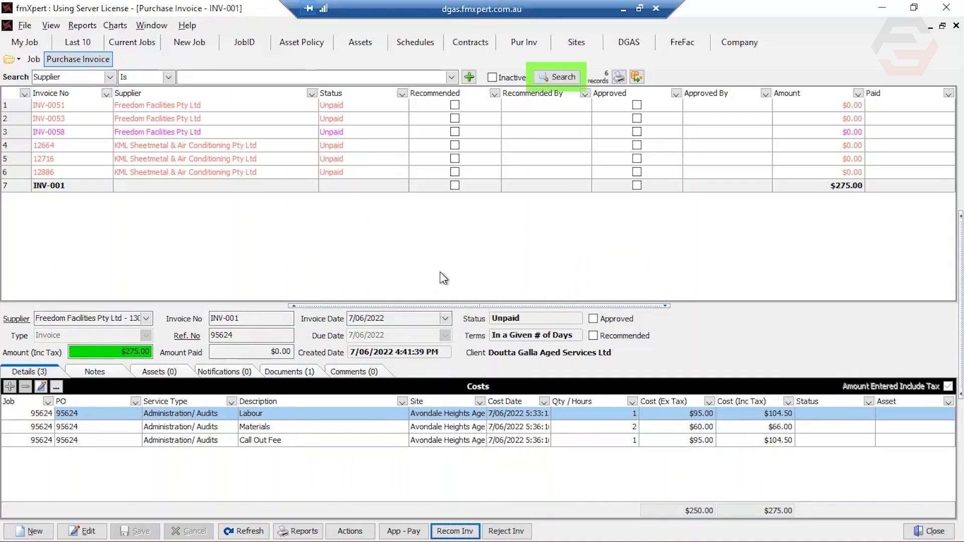
left_click(562, 77)
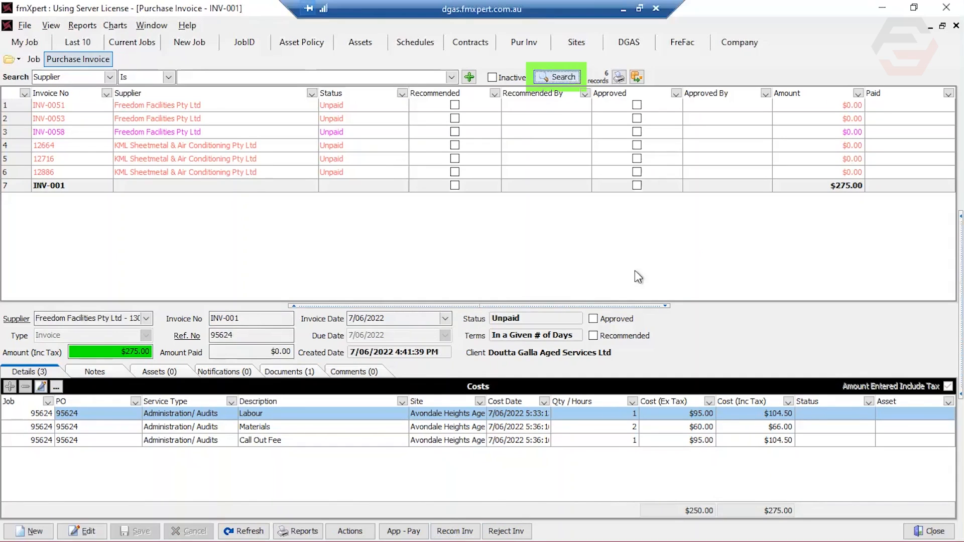